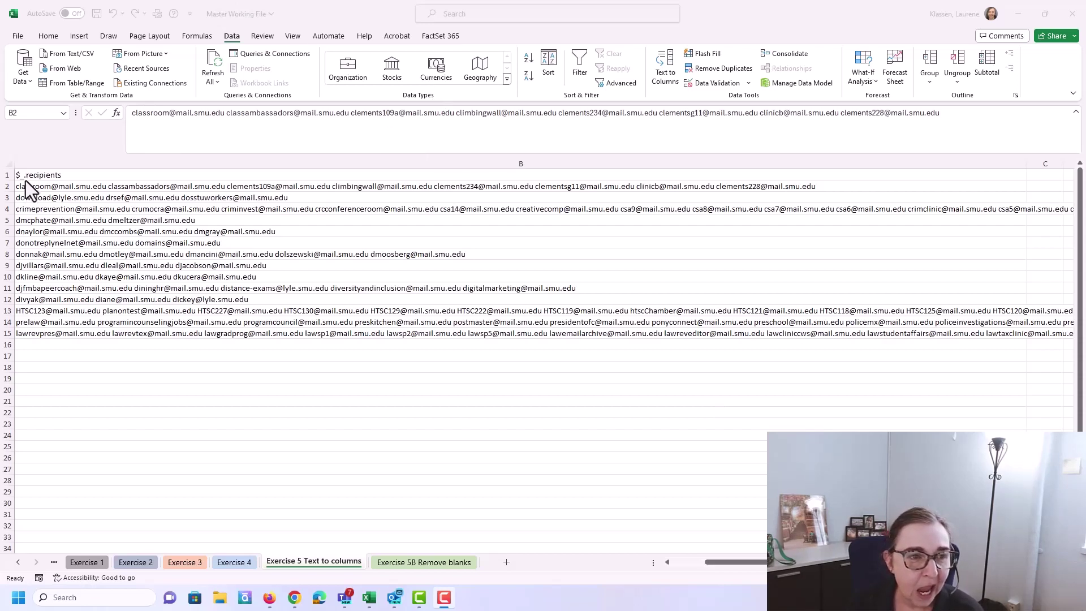
Select the email-list cells B2:B15 down to the last filled row.
key("ctrl+shift+Down")
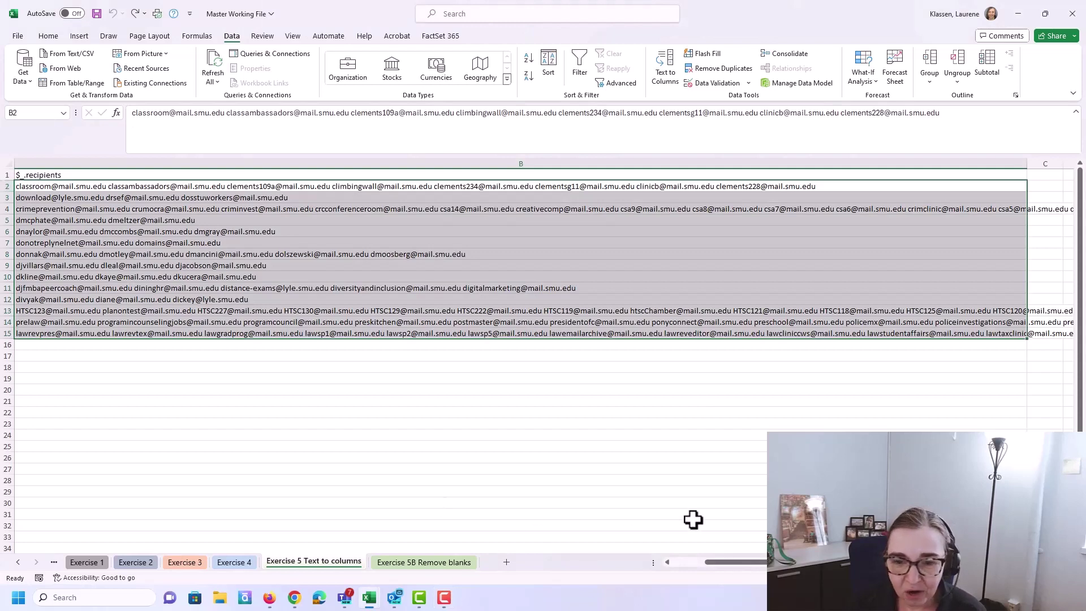
mouse_move(717, 563)
left_mouse_down()
mouse_move(781, 562)
mouse_move(586, 562)
left_mouse_up()
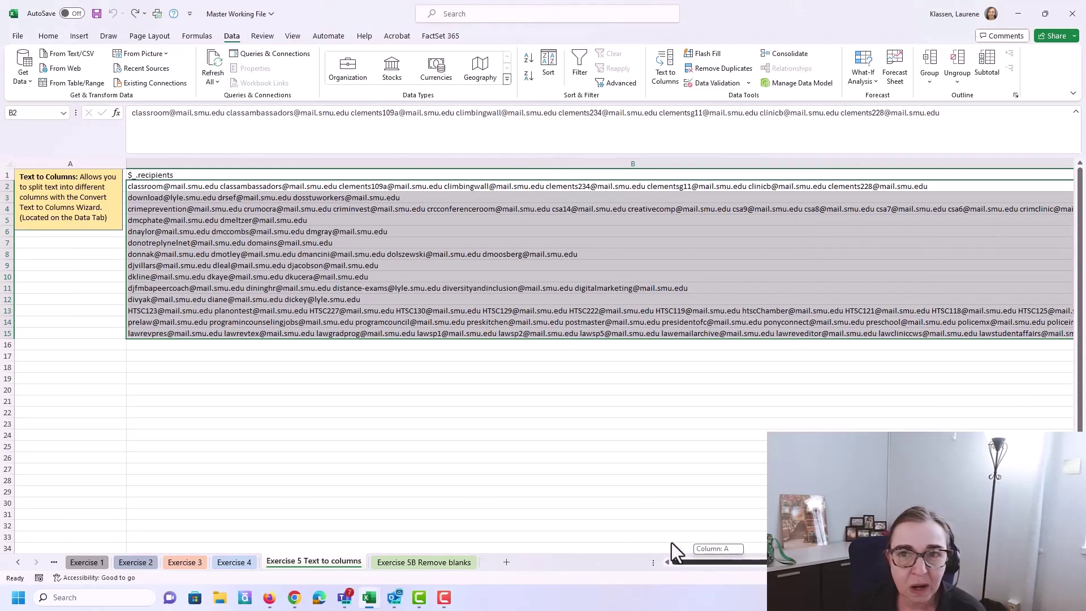
left_click_drag(672, 543, 755, 555)
Split the selected emails into columns with Text to Columns, Delimited on Space.
left_click(655, 63)
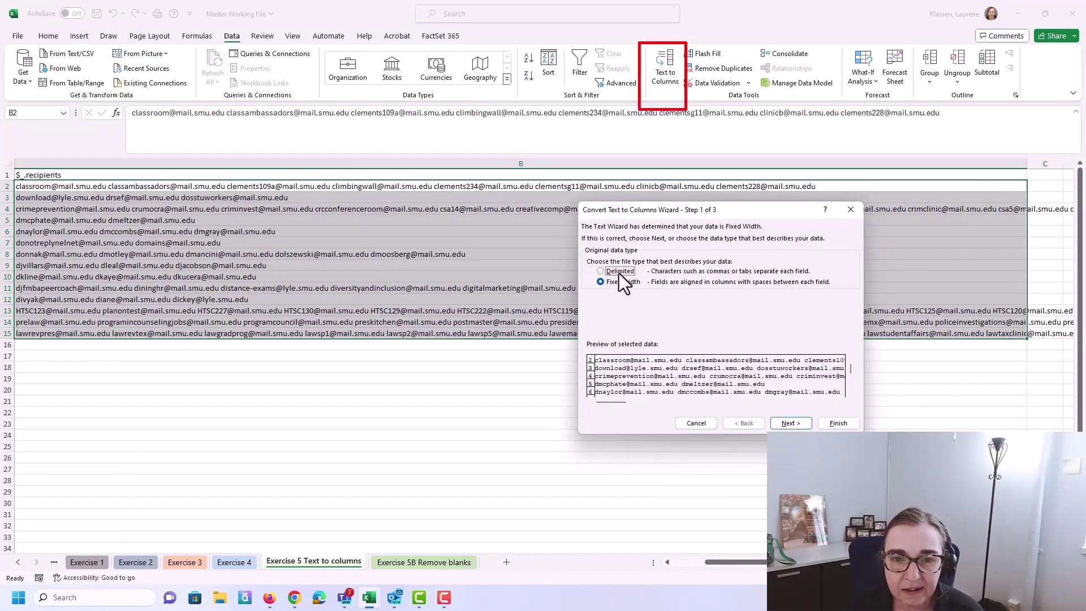
left_click(618, 273)
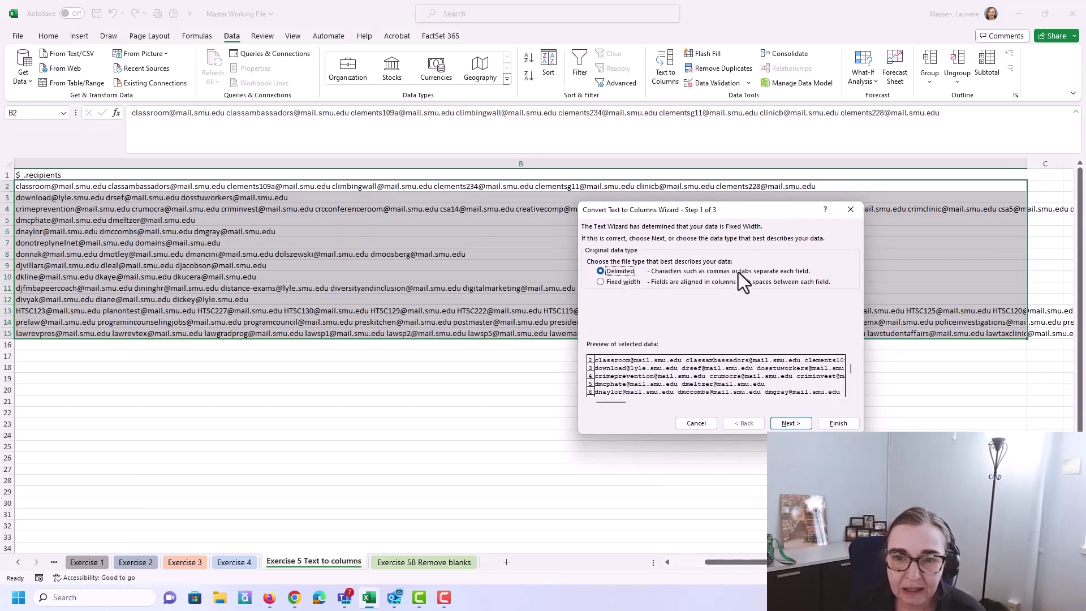
left_click(789, 423)
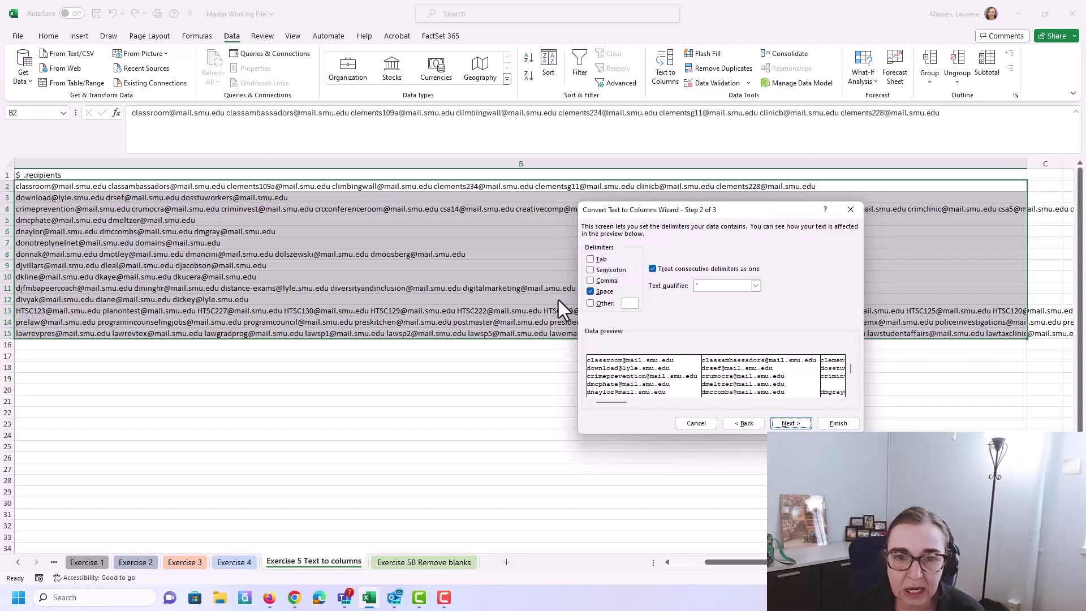
left_click(789, 423)
left_click(844, 422)
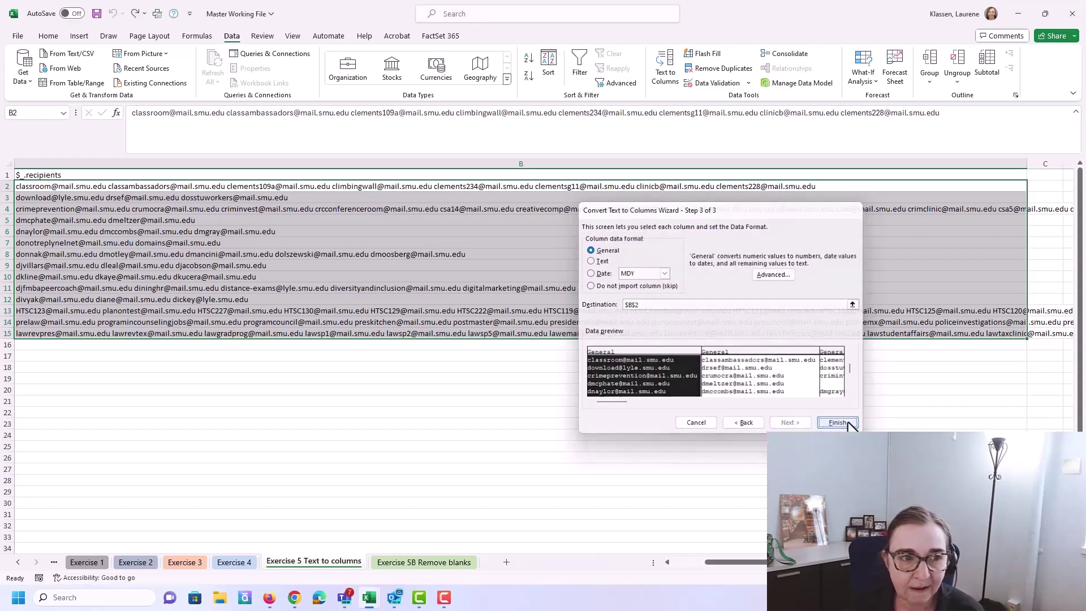
left_click(88, 185)
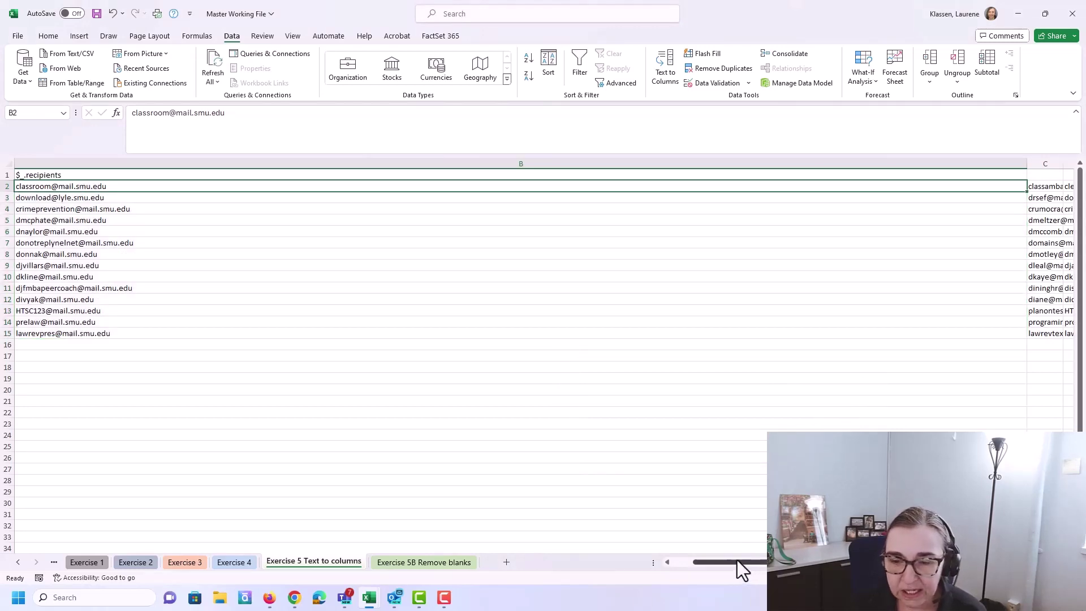
left_click_drag(738, 569, 772, 569)
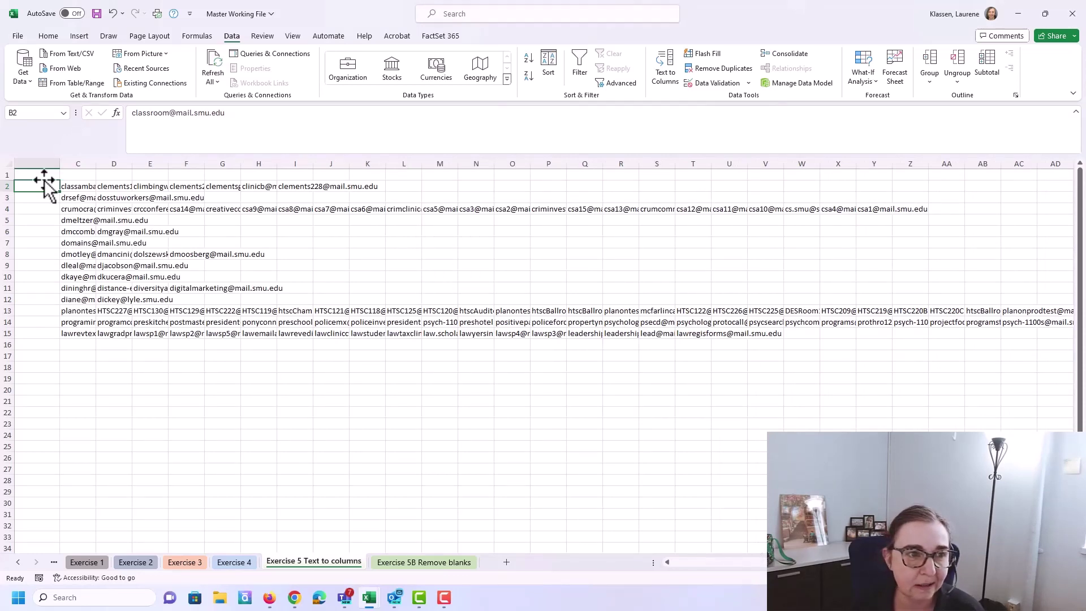
AutoFit every column to its email contents and select AD2 for the merged column.
left_click(9, 165)
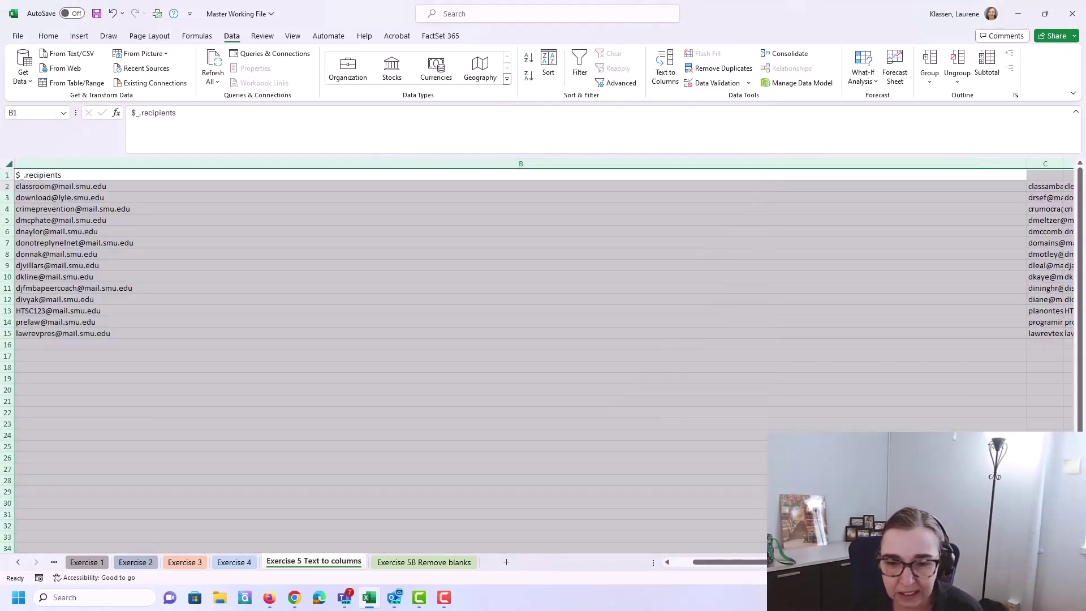
left_click(37, 175)
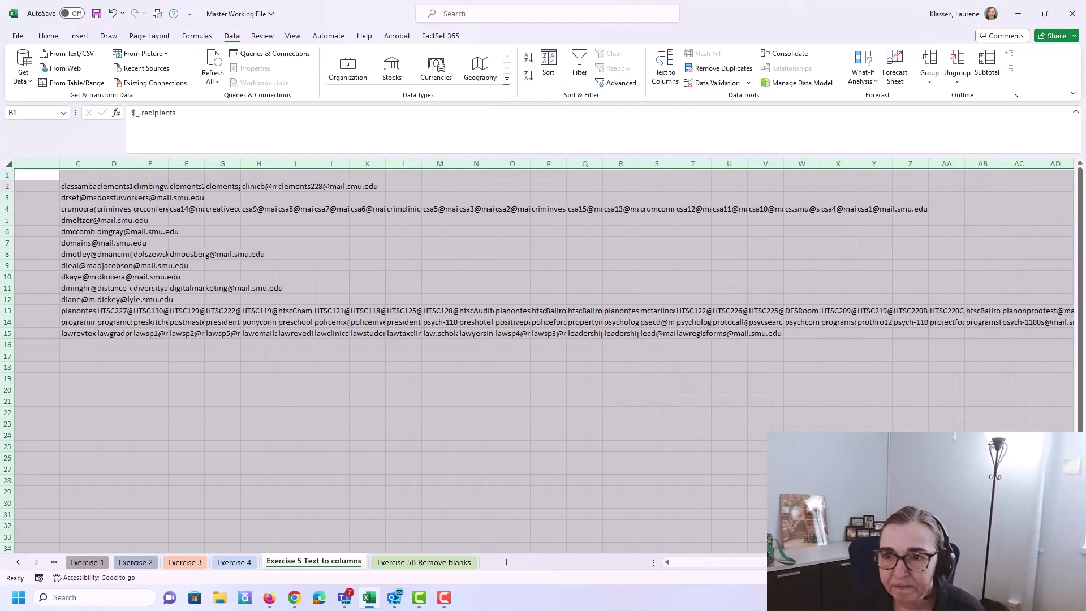
double_click(783, 163)
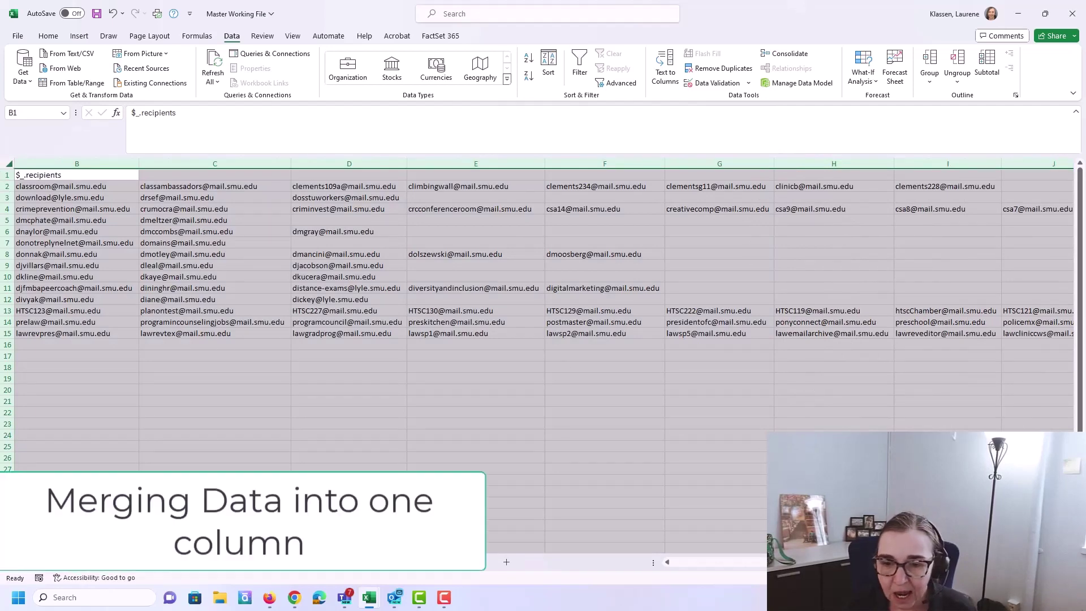
scroll(543, 340, "right", 5)
scroll(543, 339, "right", 5)
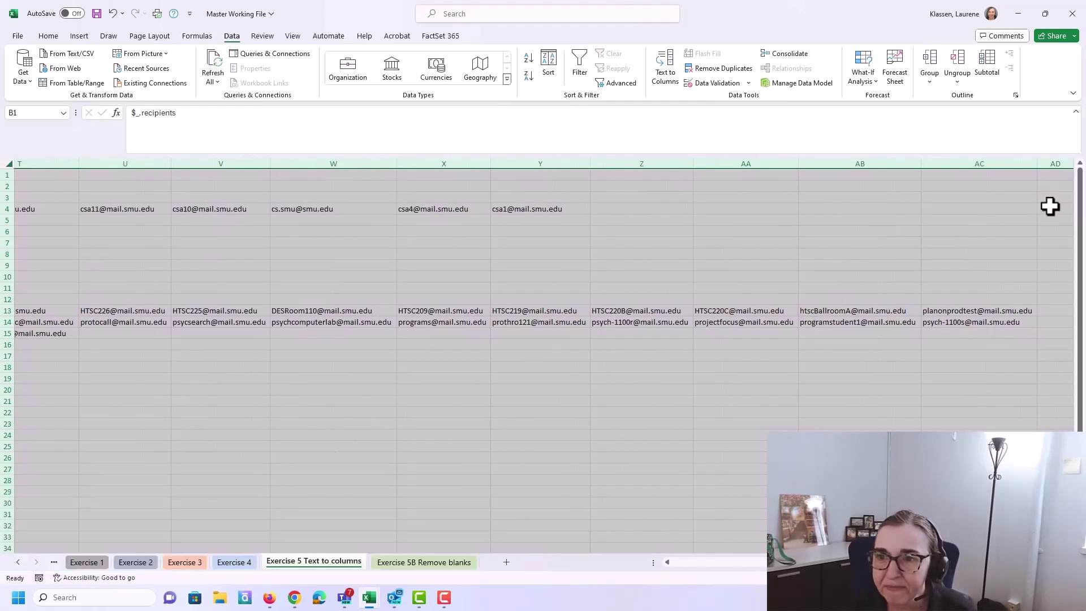
left_click(1055, 189)
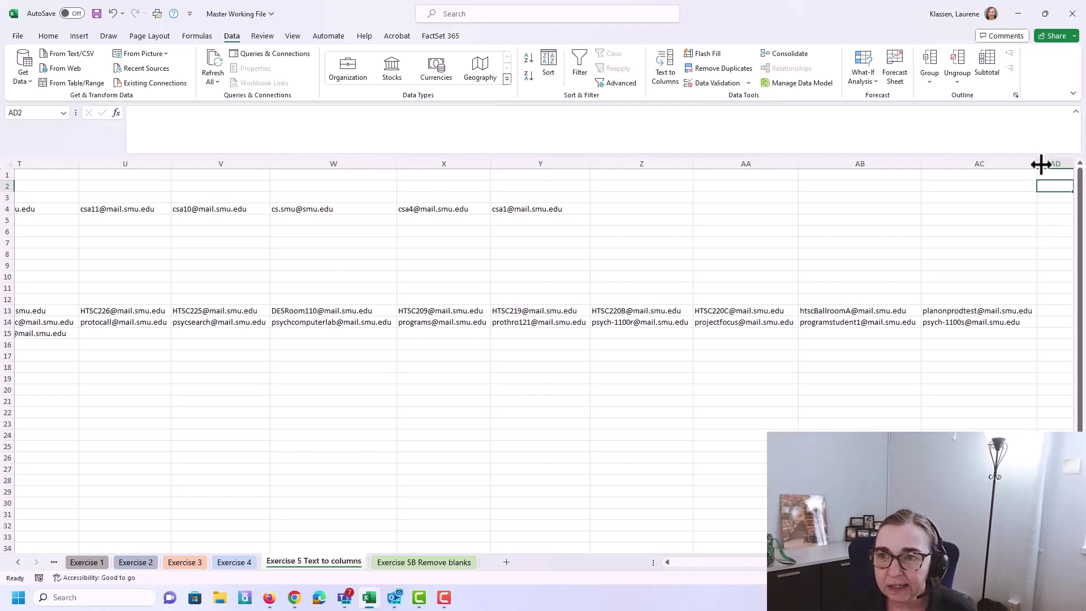
mouse_move(1041, 164)
left_mouse_down()
mouse_move(986, 164)
mouse_move(1067, 164)
left_mouse_up()
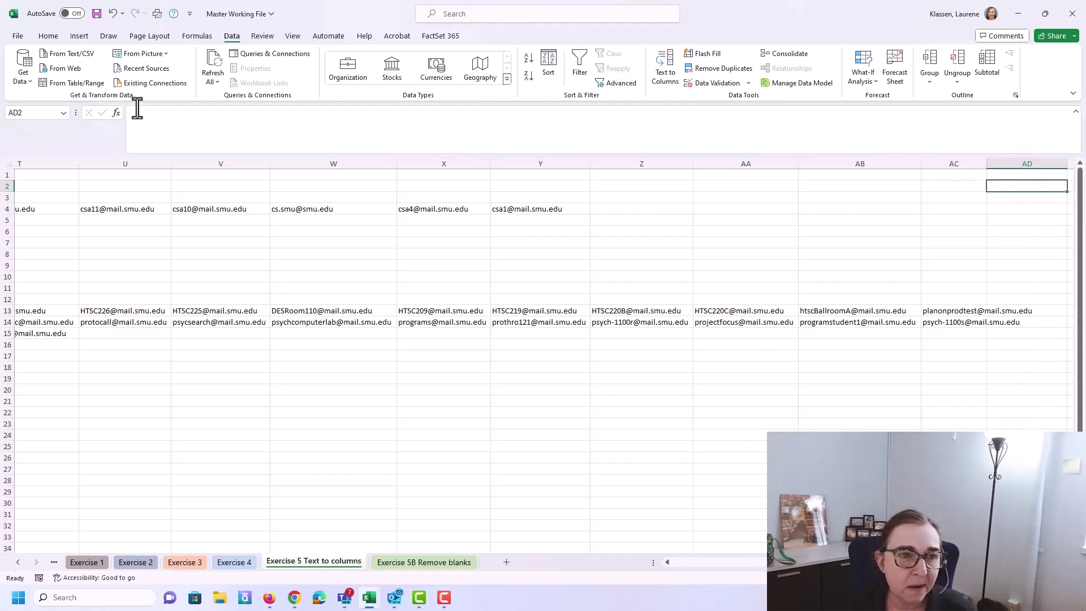
Enter =TOCOL(B2:AC15,1) in AD2 to stack all addresses in one column, ignoring blanks.
left_click(117, 112)
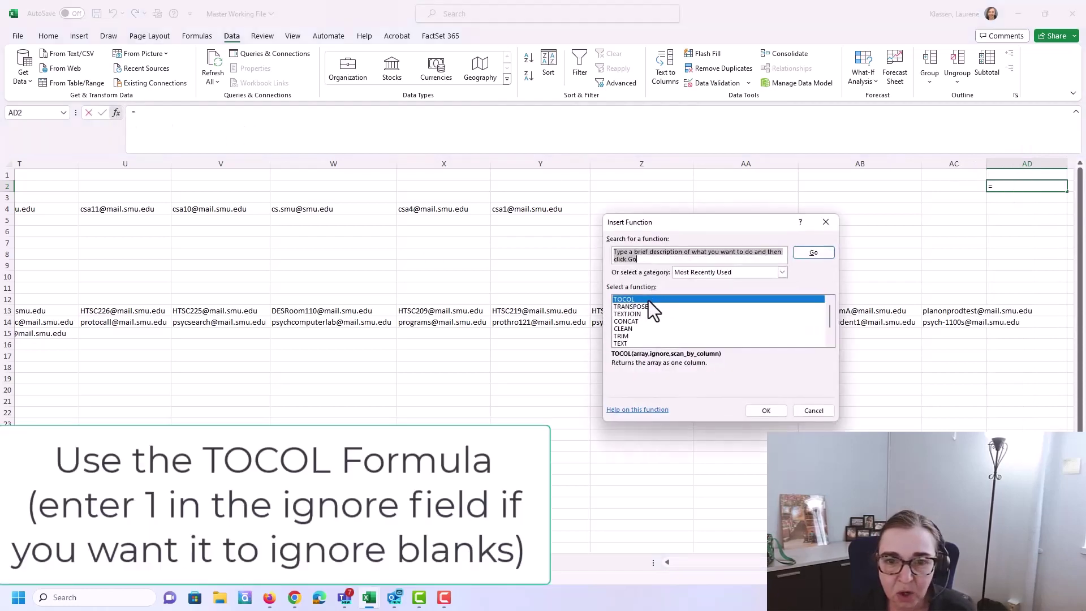
left_click(768, 411)
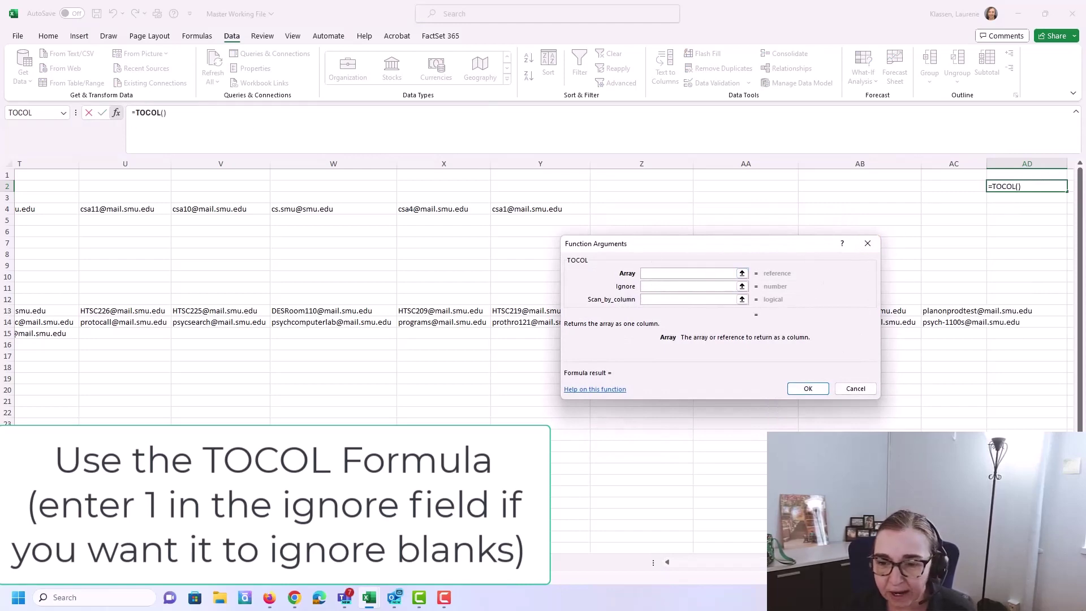
left_click_drag(849, 562, 579, 563)
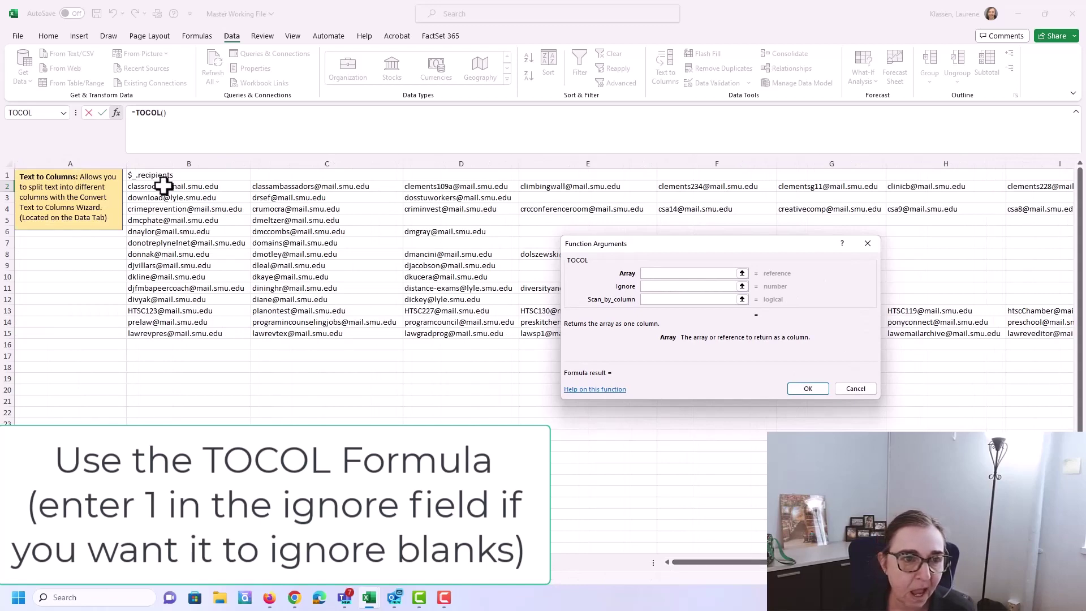
mouse_move(161, 187)
left_mouse_down()
mouse_move(1035, 344)
mouse_move(899, 319)
left_mouse_up()
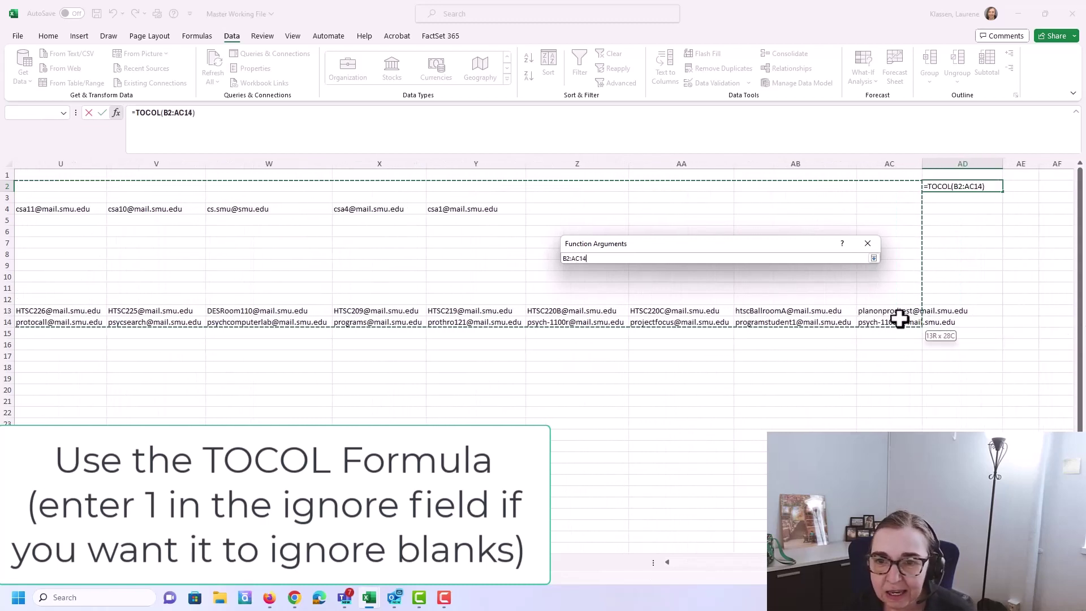
left_click_drag(899, 319, 898, 335)
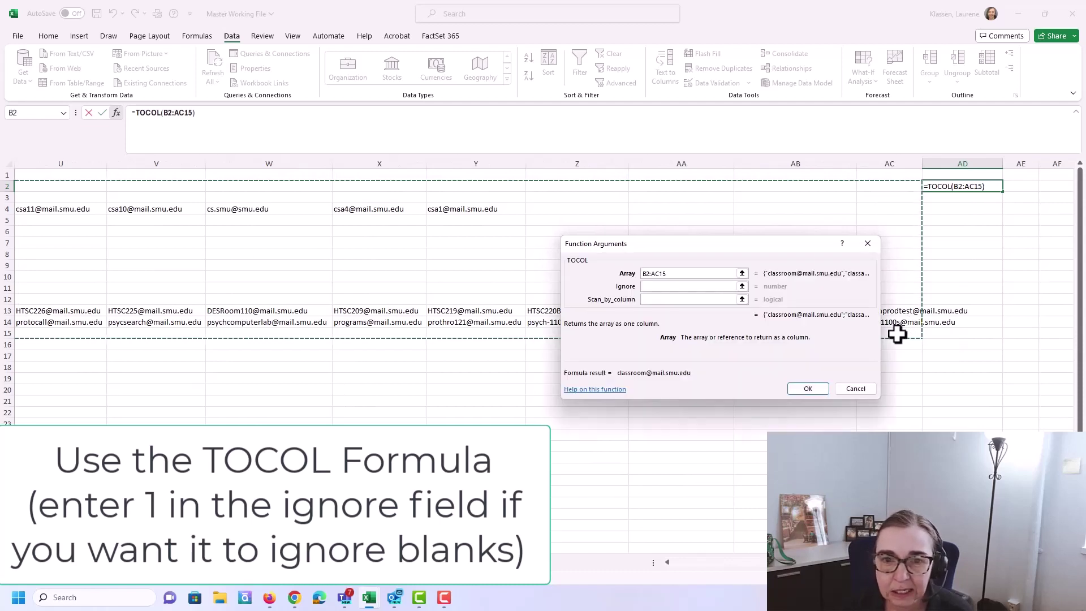
left_click(647, 288)
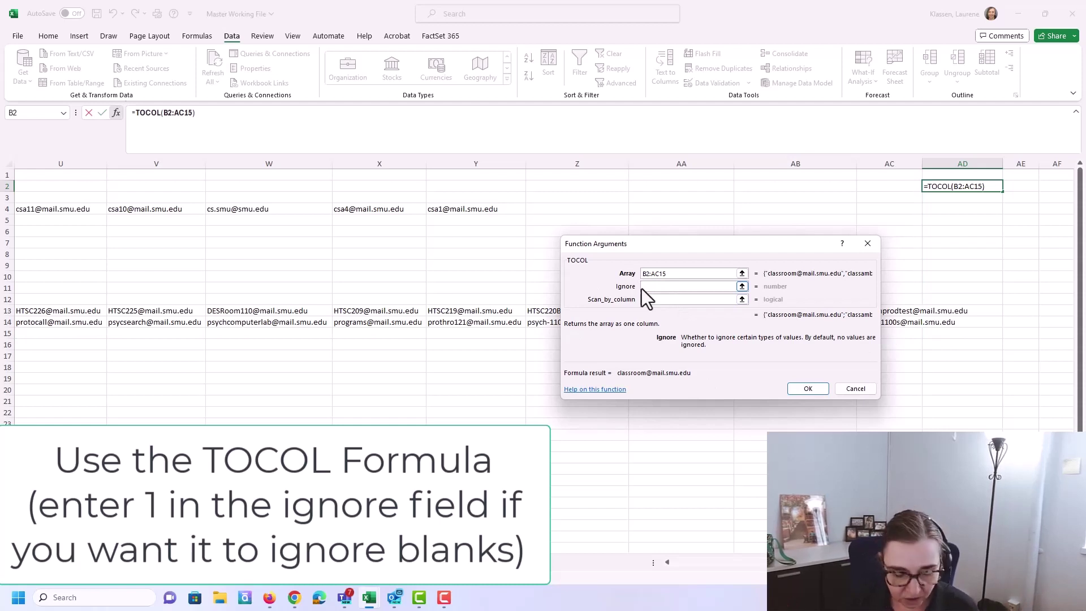
type("1")
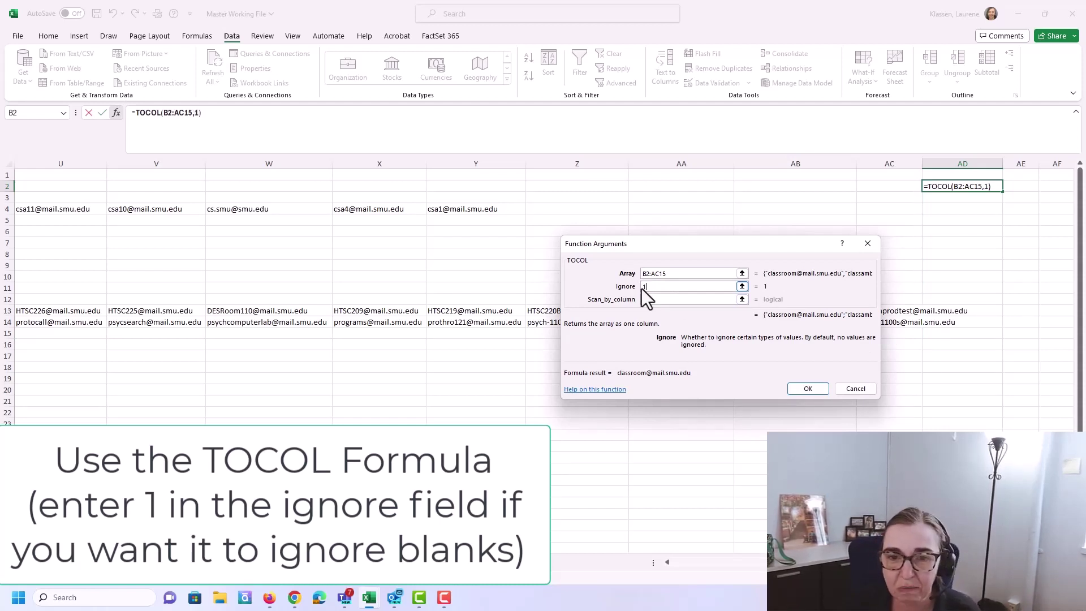
left_click(806, 389)
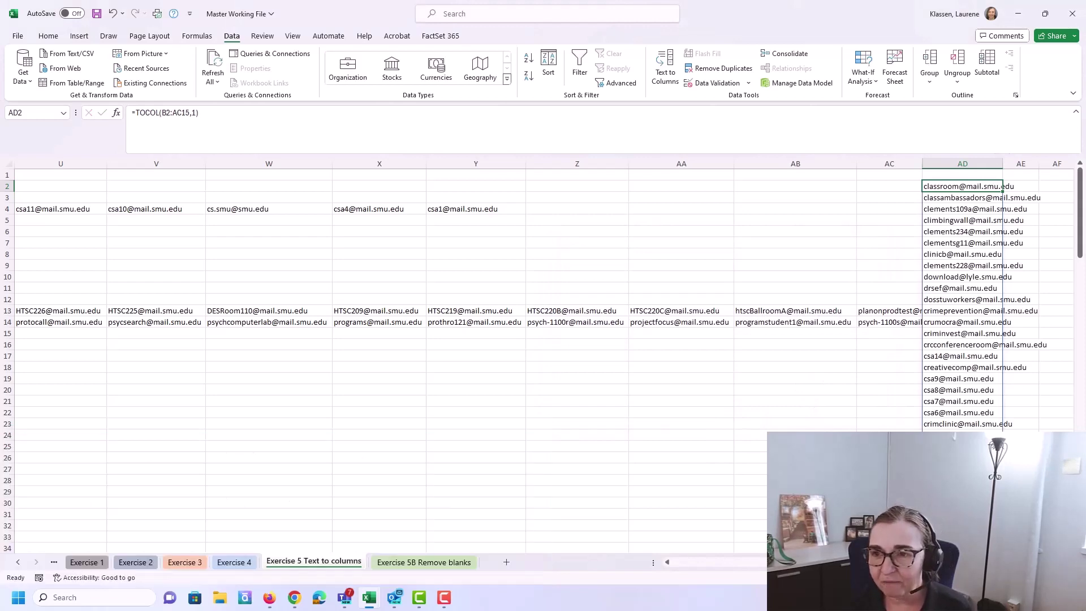
left_click_drag(1081, 213, 1080, 236)
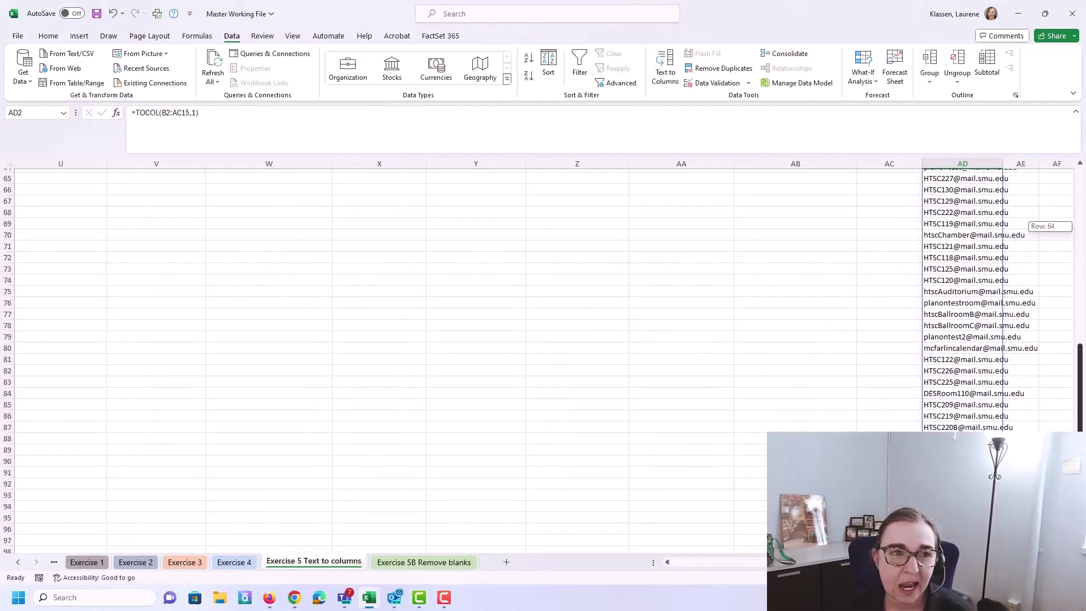
left_click_drag(1080, 236, 1079, 213)
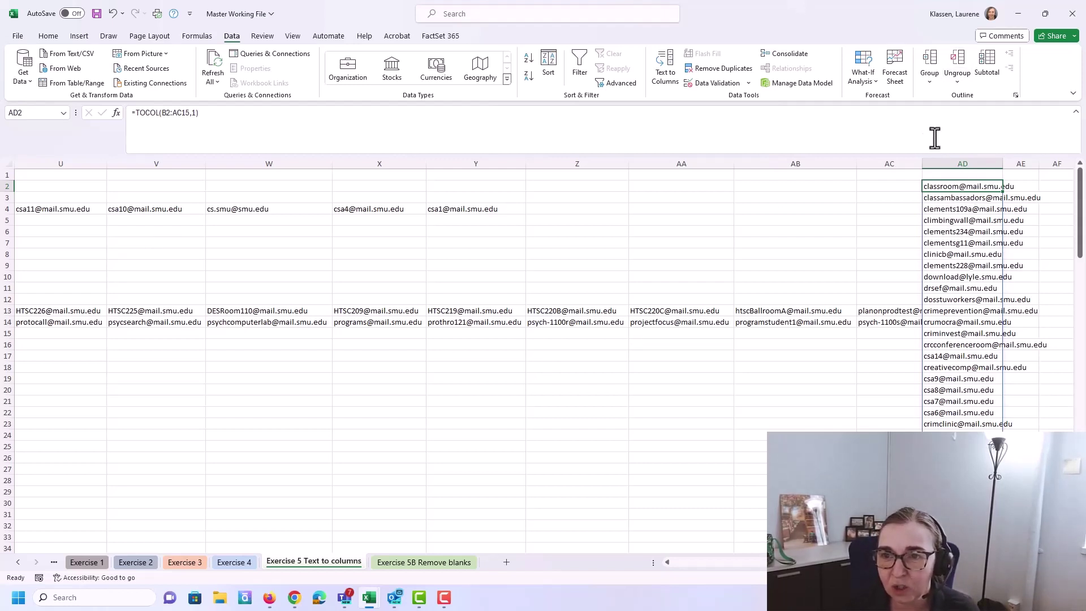
Copy column AD to the empty sheet's column A and paste it as plain values.
left_click(947, 162)
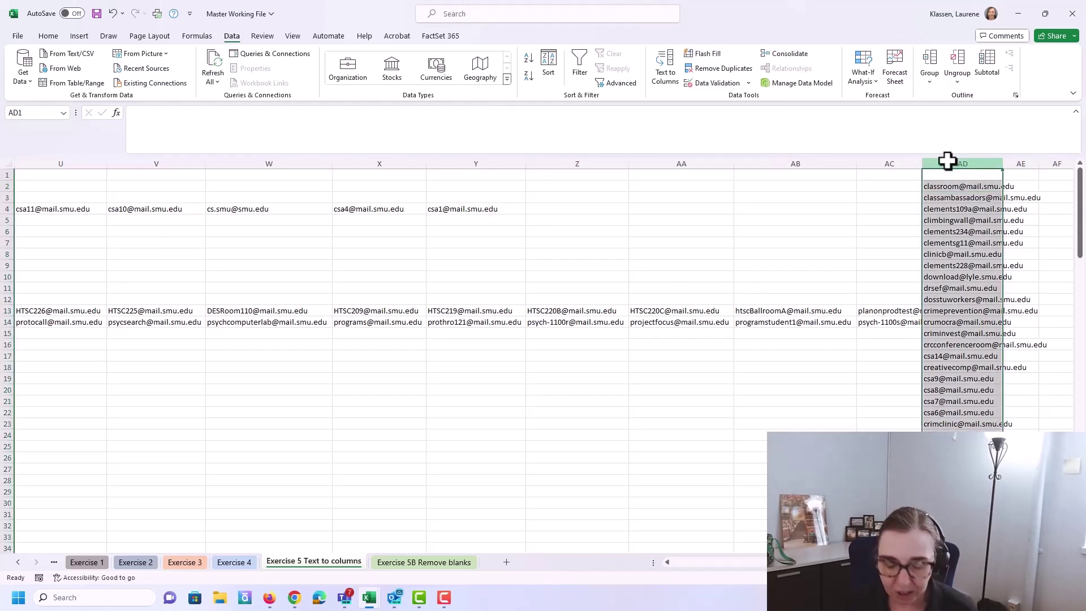
key("ctrl+c")
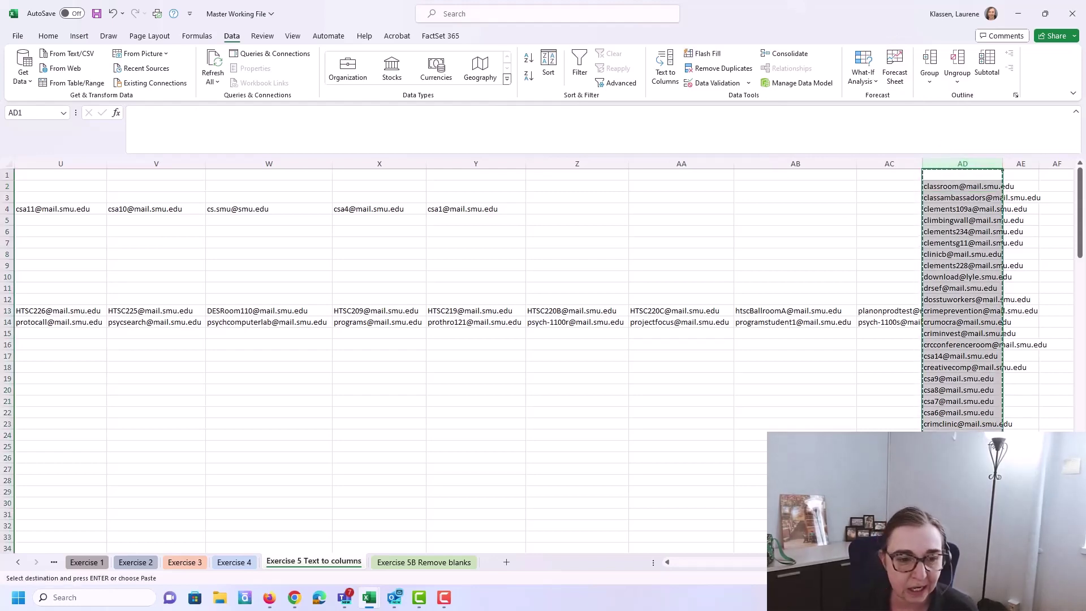
left_click(505, 571)
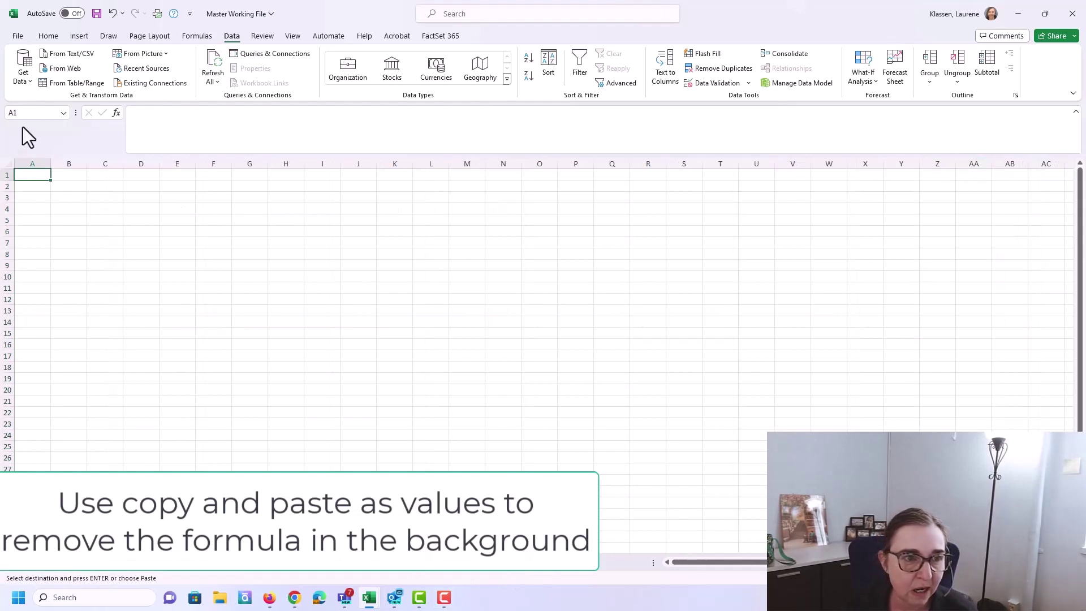
key("ctrl+v")
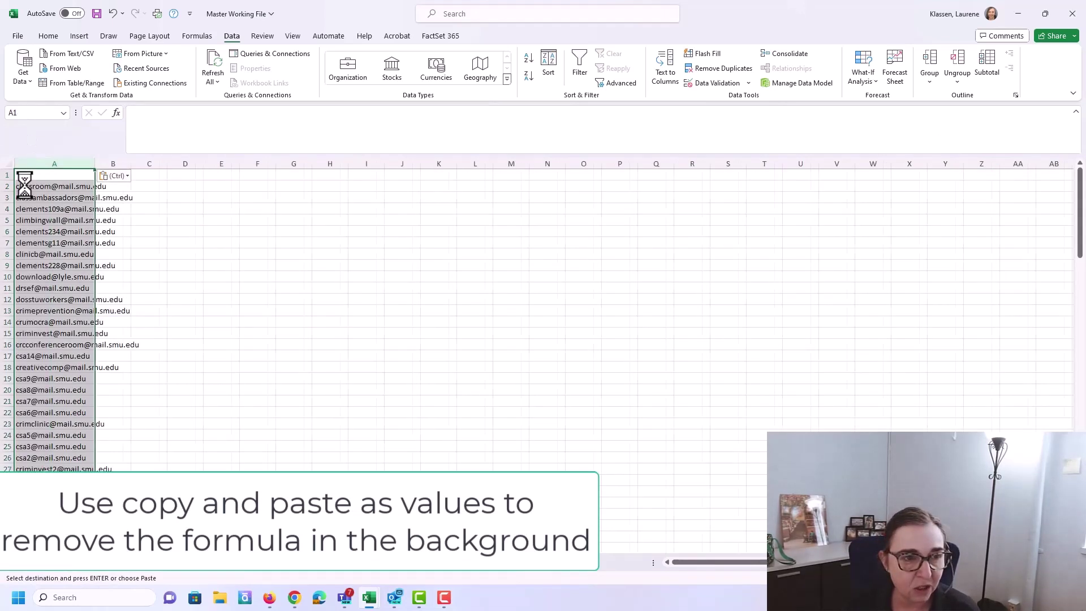
left_click(34, 186)
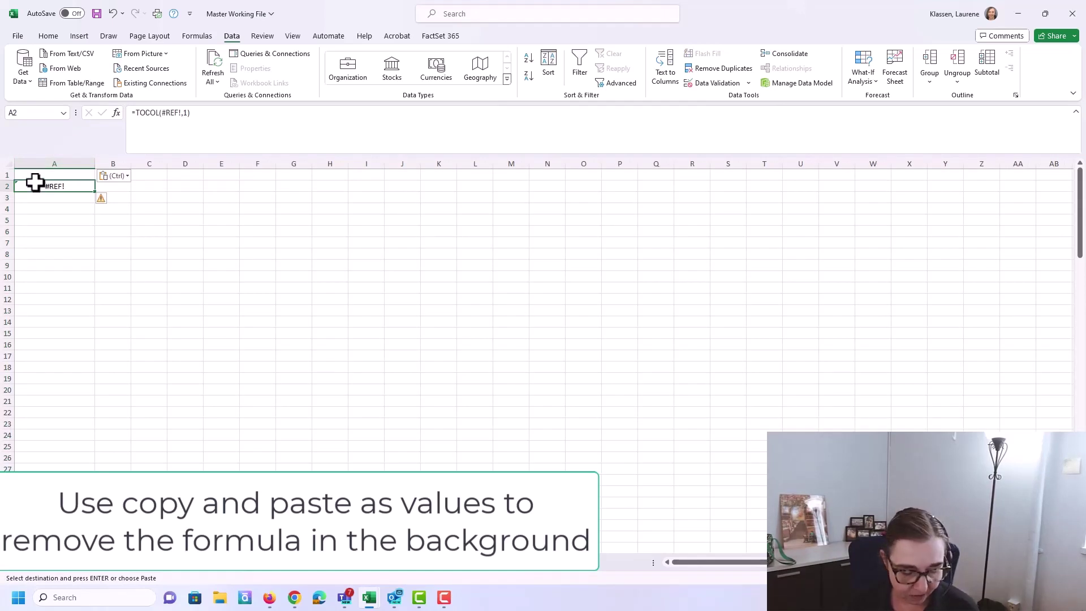
key("ctrl")
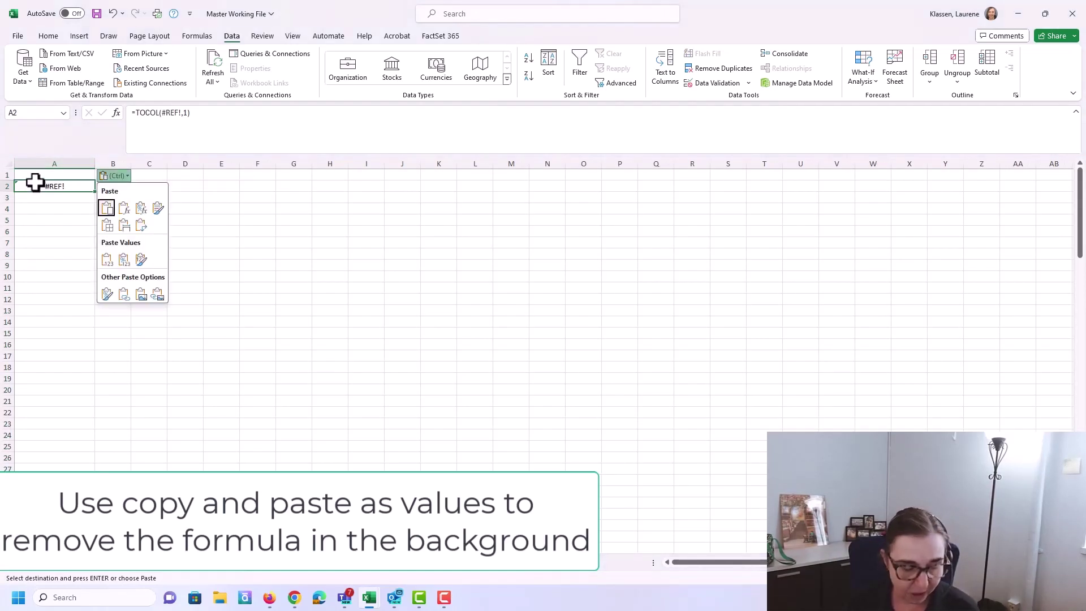
left_click(114, 257)
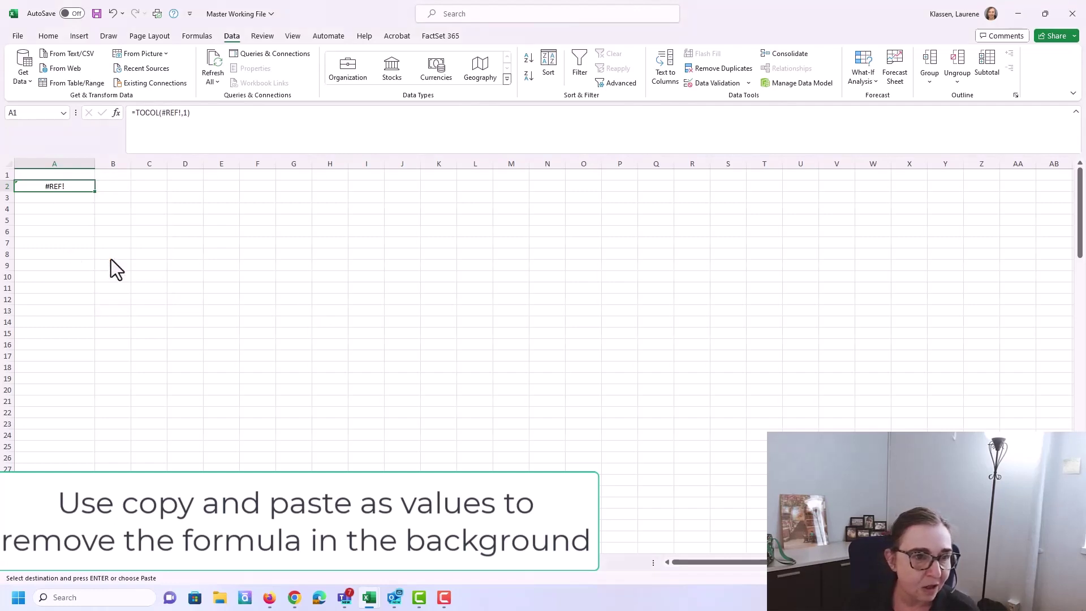
Widen column A so full addresses show and check cells hold plain addresses.
left_click(38, 162)
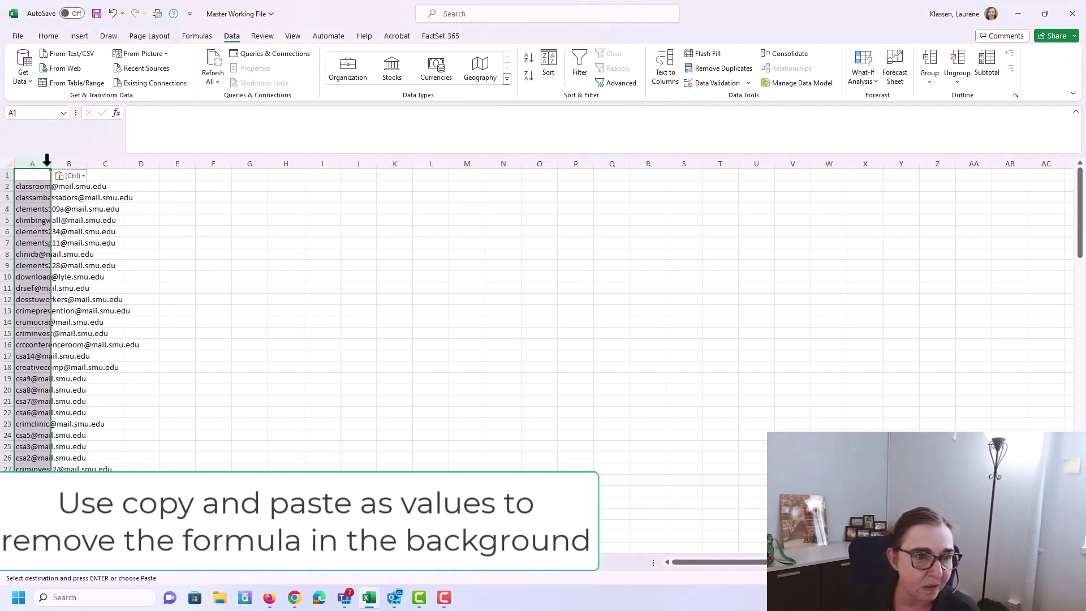
left_click_drag(51, 163, 227, 170)
left_click(61, 187)
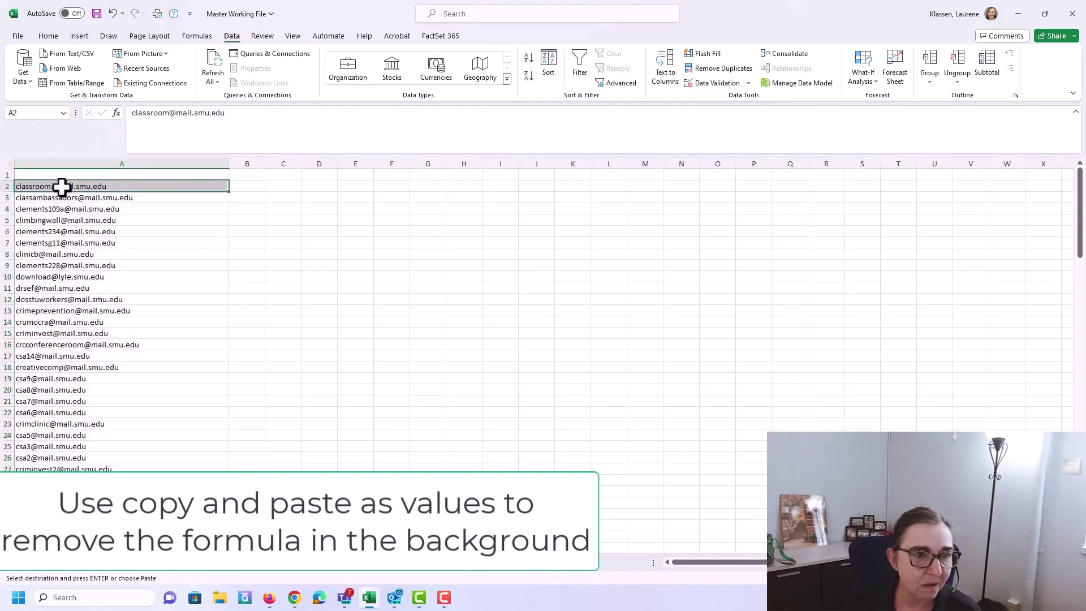
left_click(69, 196)
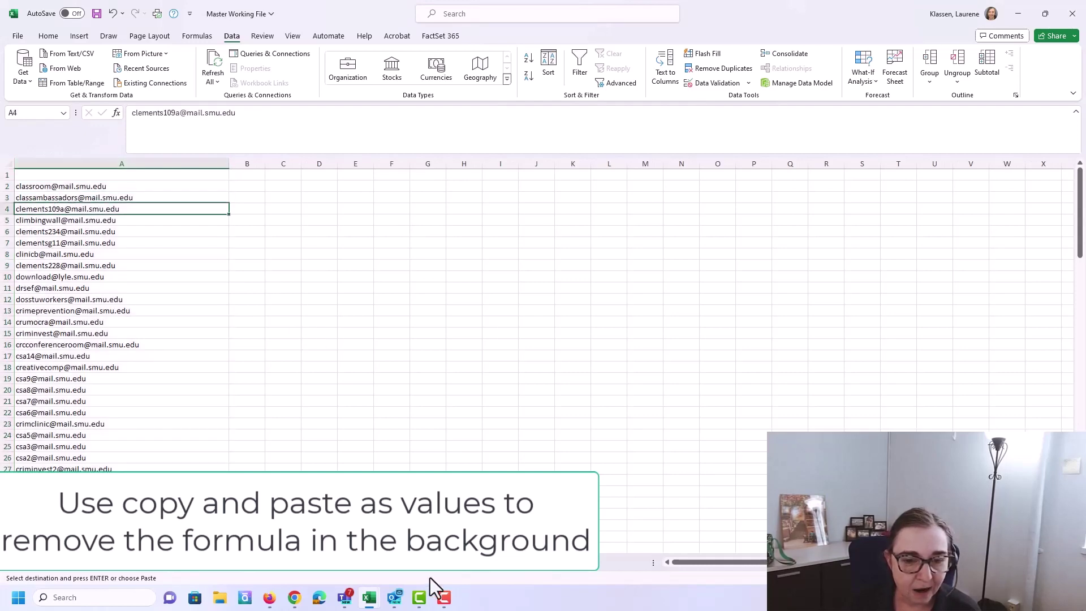
left_click(447, 571)
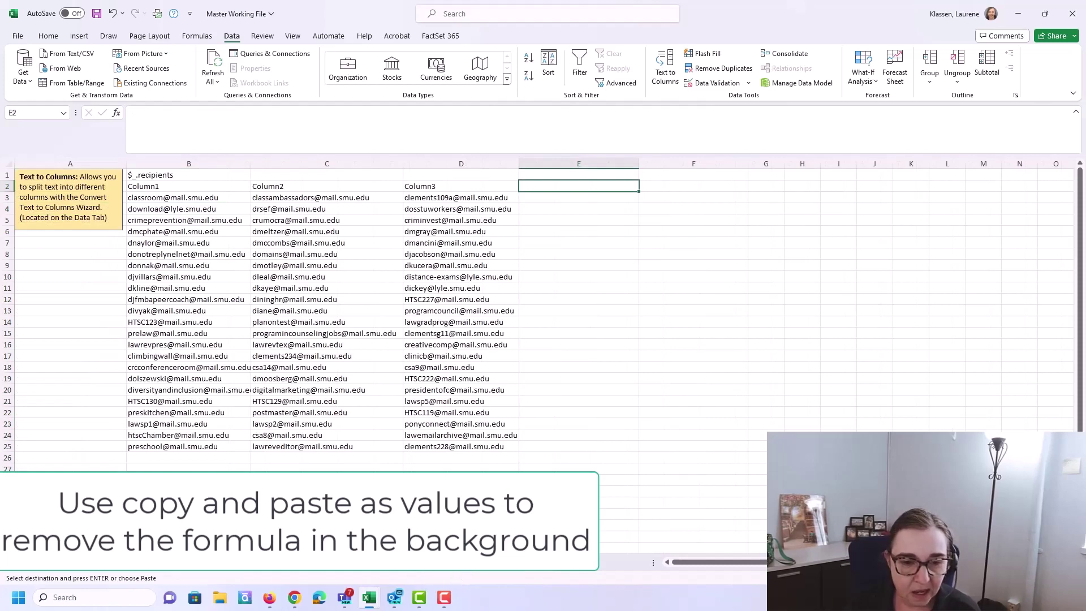
Compare the TOCOL formula in column AD with the pasted plain values in column A.
left_click(388, 570)
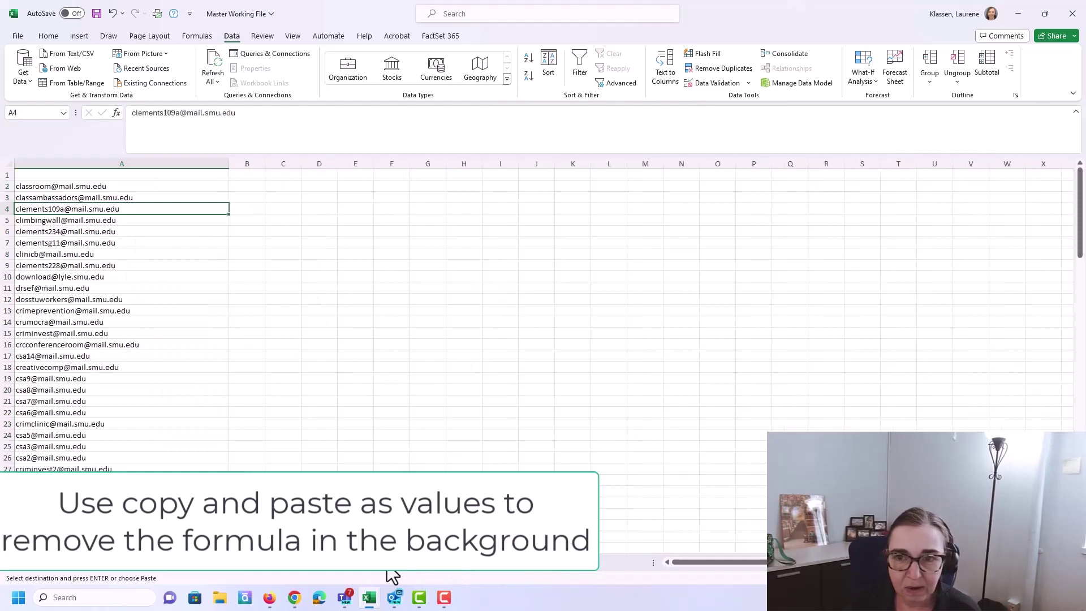
left_click(347, 577)
left_click(946, 184)
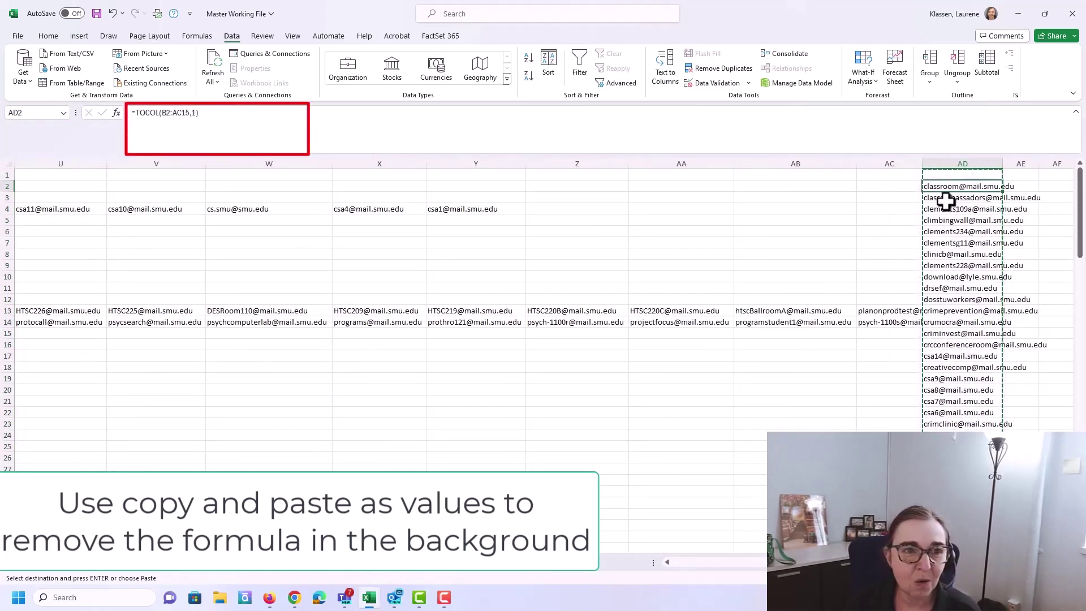
left_click_drag(950, 220, 952, 210)
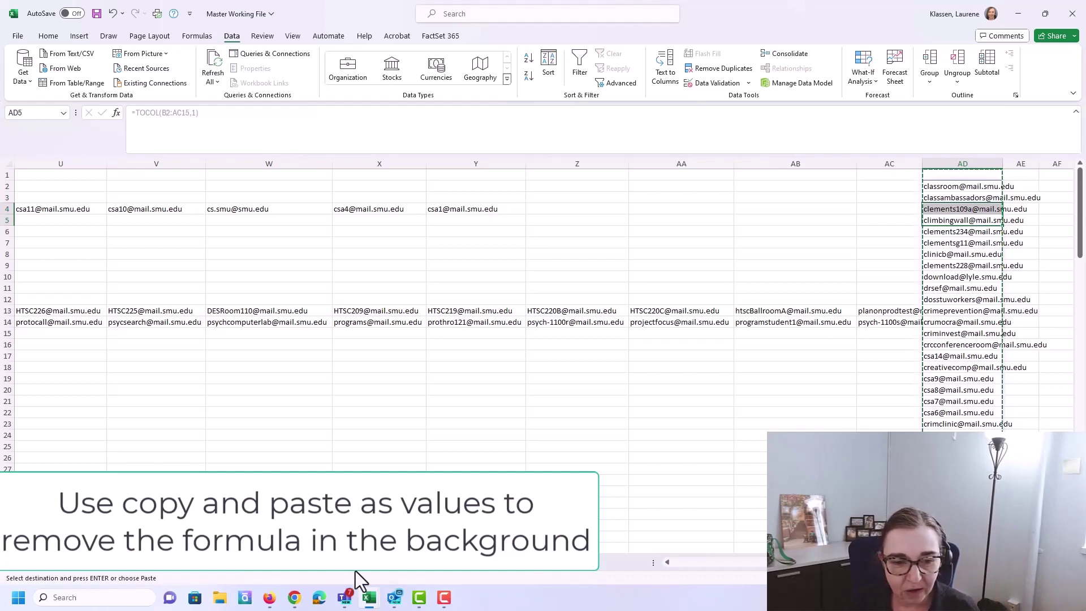
left_click(379, 570)
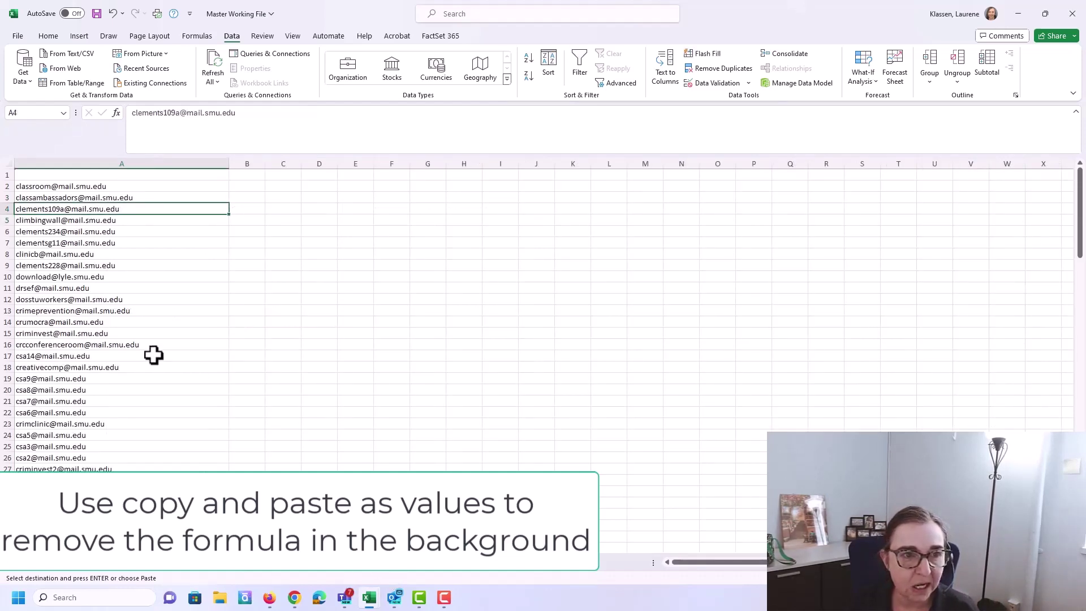